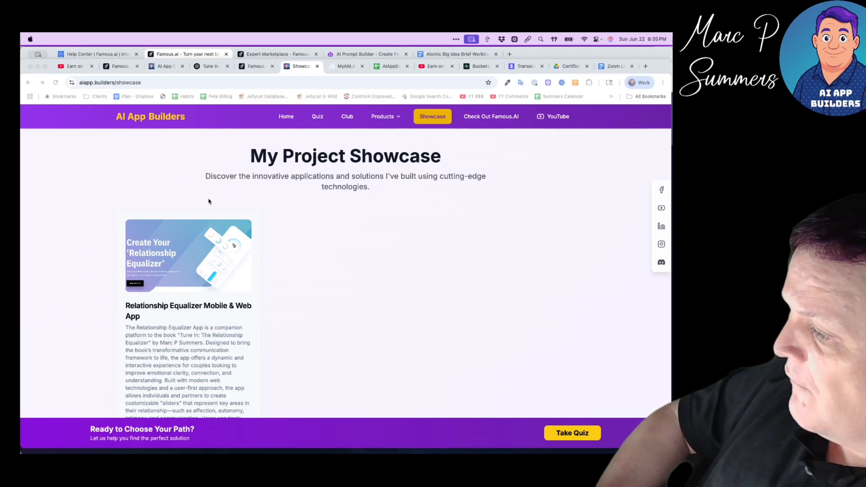
Switch to Supabase Storage and preview the image stored in the screenshots folder of the project-screenshots bucket.
key("super+Tab")
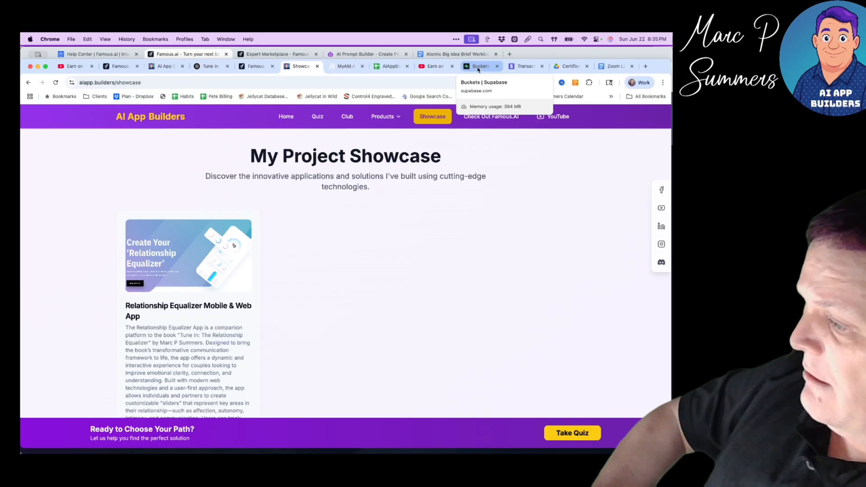
left_click(481, 68)
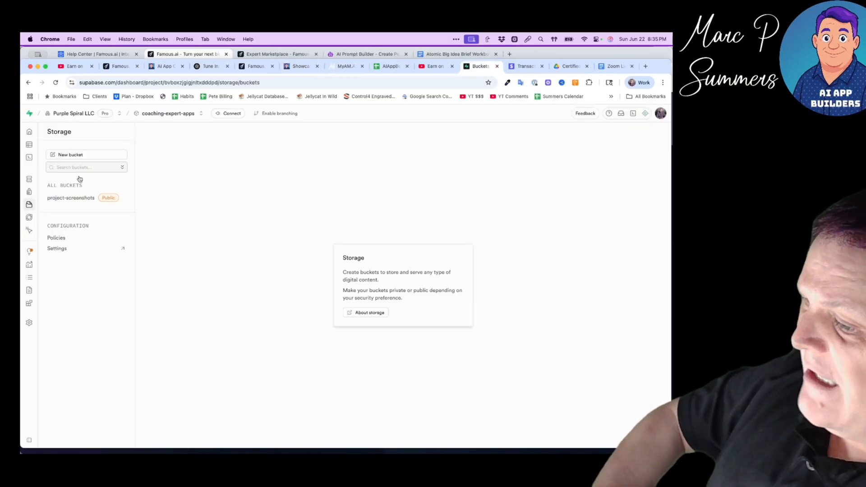
mouse_move(28, 190)
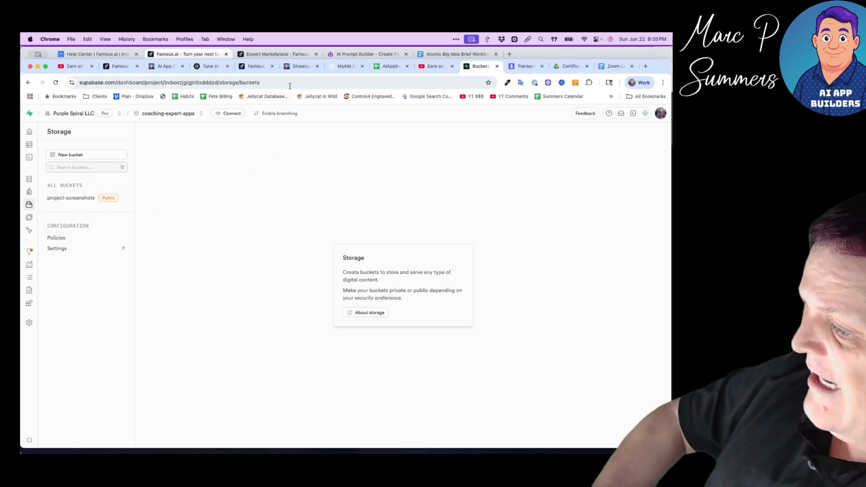
left_click(299, 67)
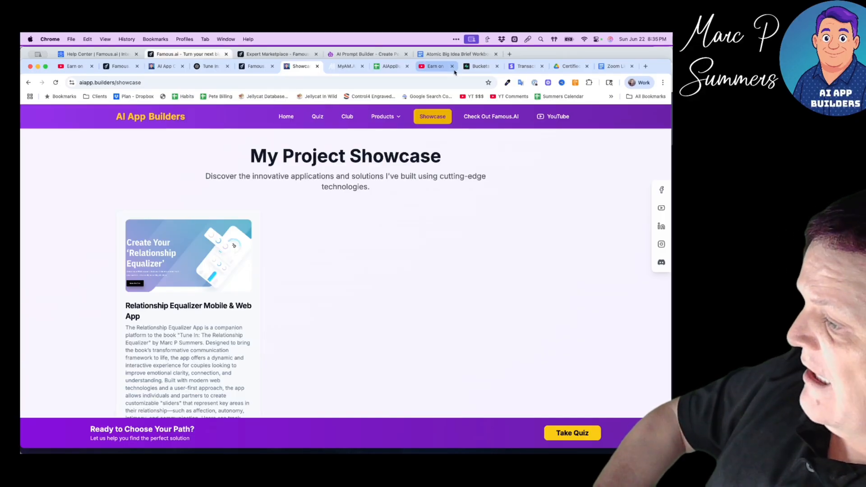
left_click(478, 66)
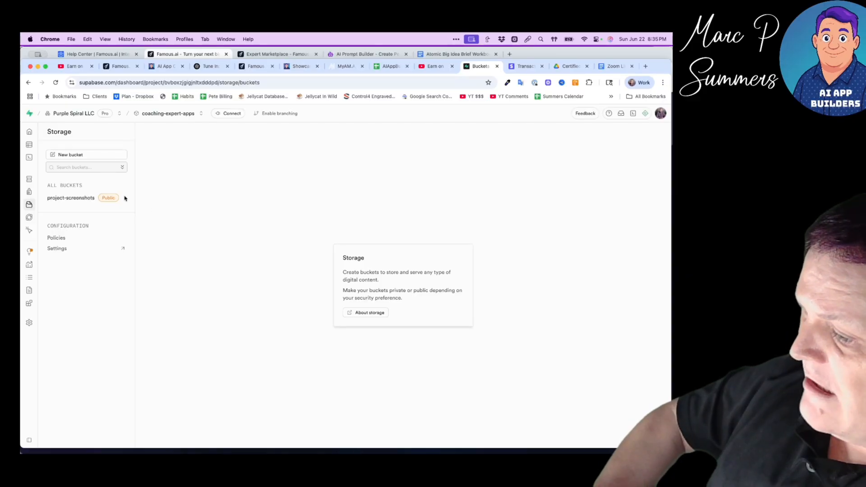
left_click(75, 200)
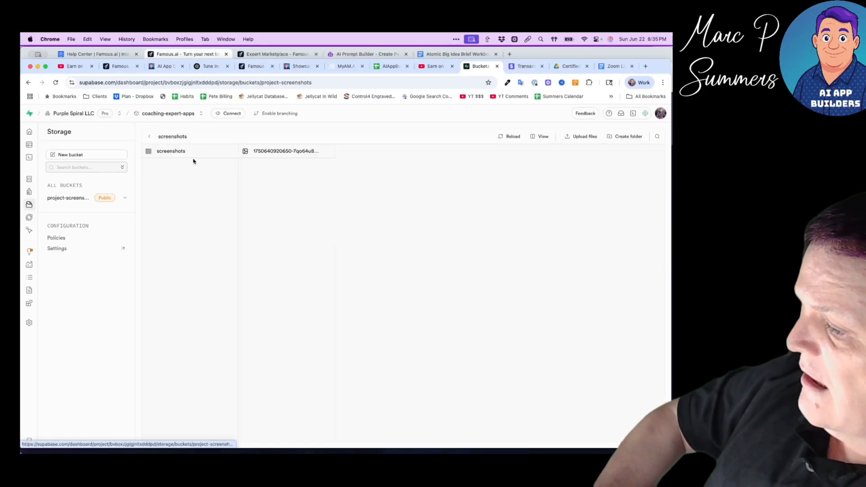
left_click(171, 151)
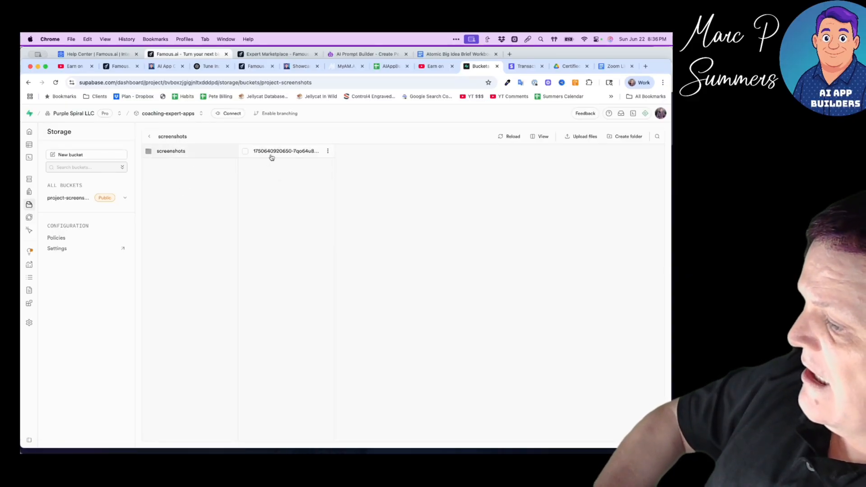
left_click(316, 154)
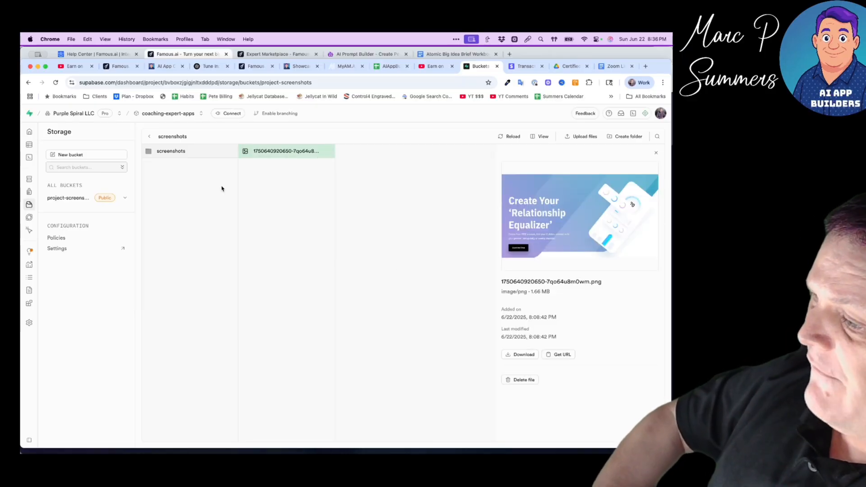
In the site's admin dashboard, choose "Screenshot 2025-06-22 at 5.35.00 PM" as the Relationship Equalizer project's screenshot and add the project.
left_click(164, 69)
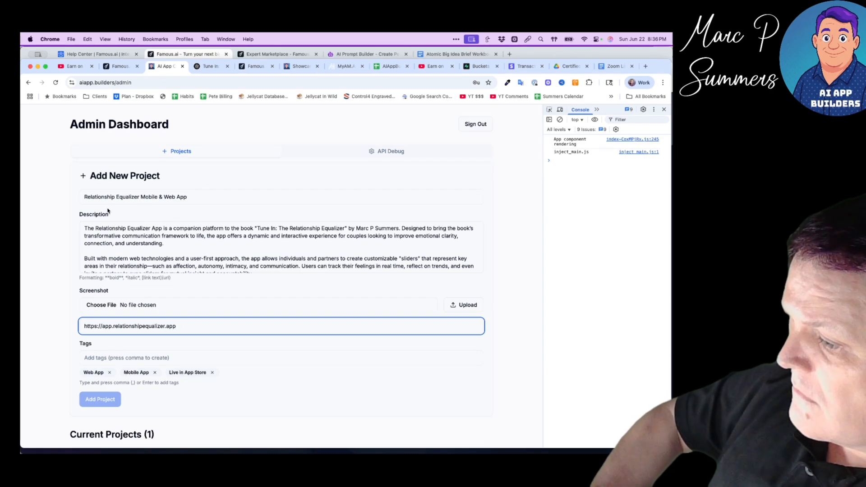
left_click(112, 306)
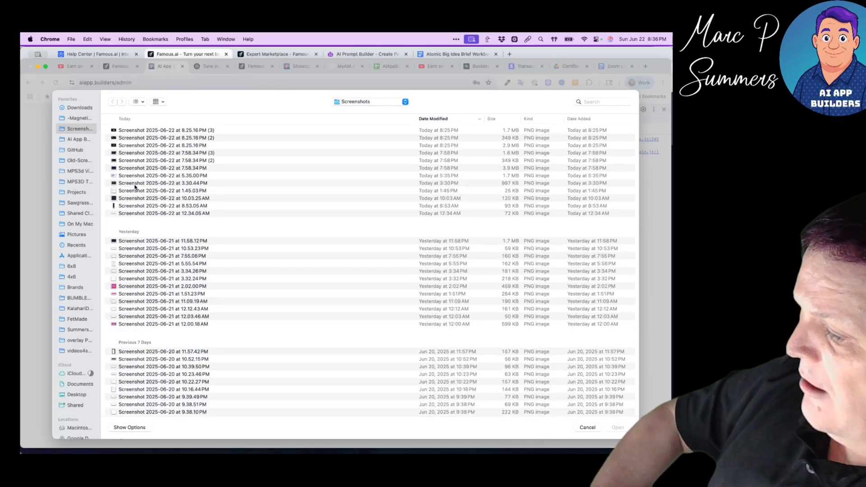
left_click(137, 176)
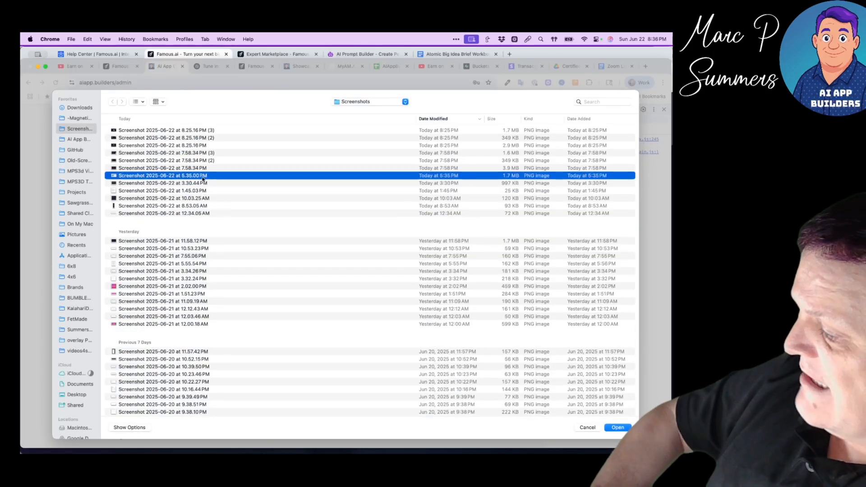
left_click(617, 428)
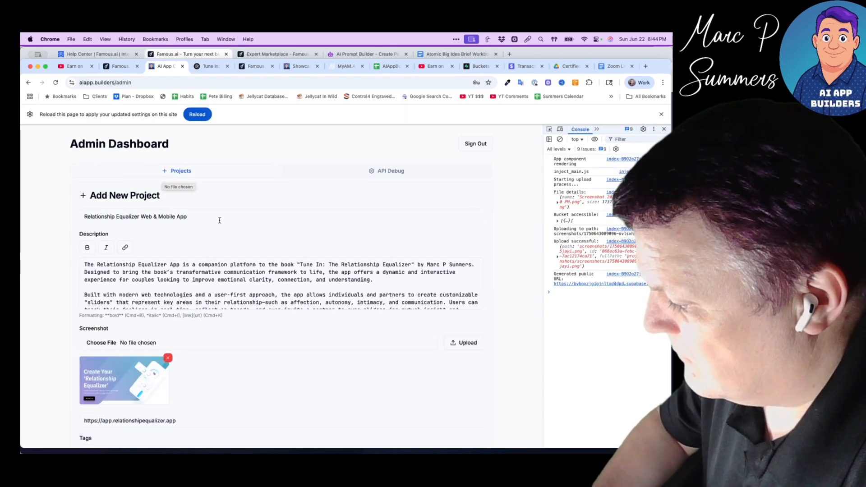
scroll(223, 228, "down", 3)
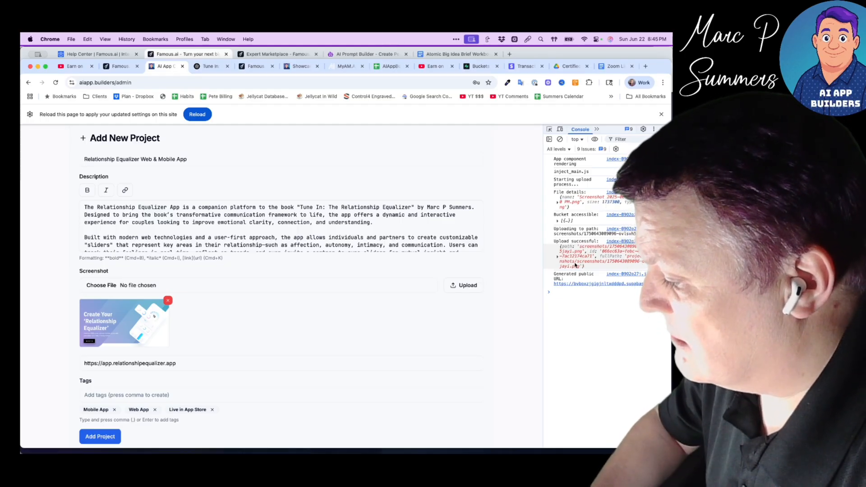
left_click(100, 437)
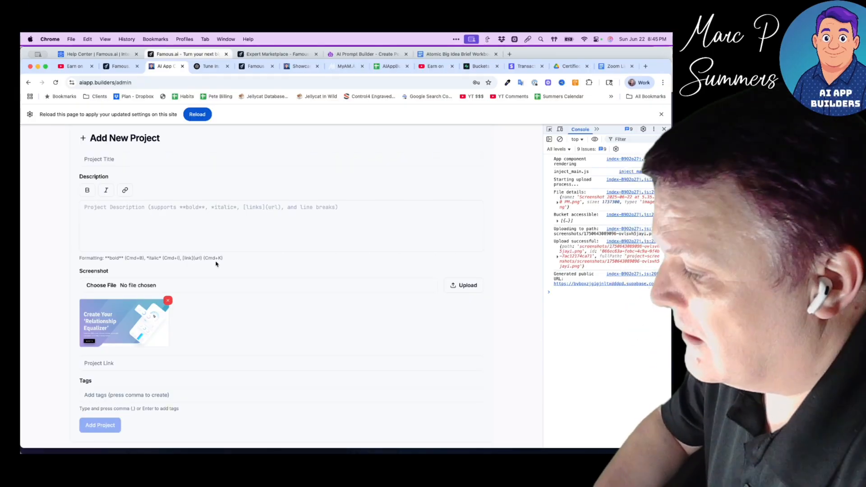
Reload the public site's Showcase page by way of the Club page and review the Relationship Equalizer project cards.
left_click(298, 66)
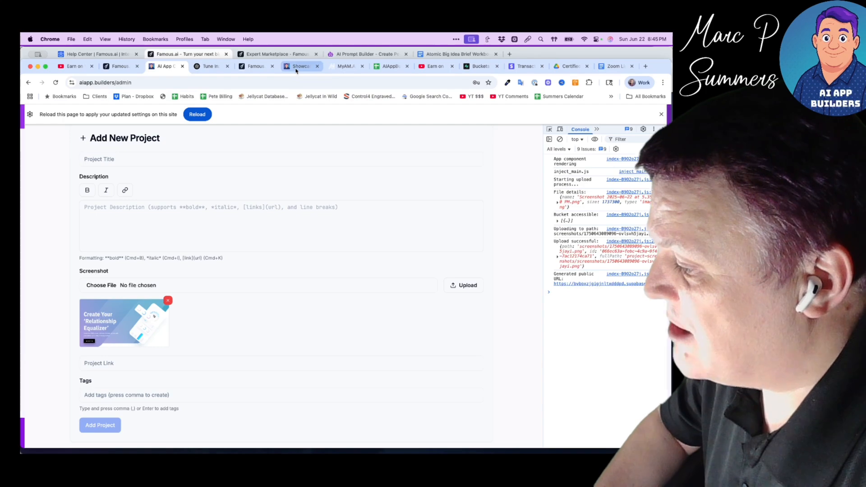
left_click(348, 117)
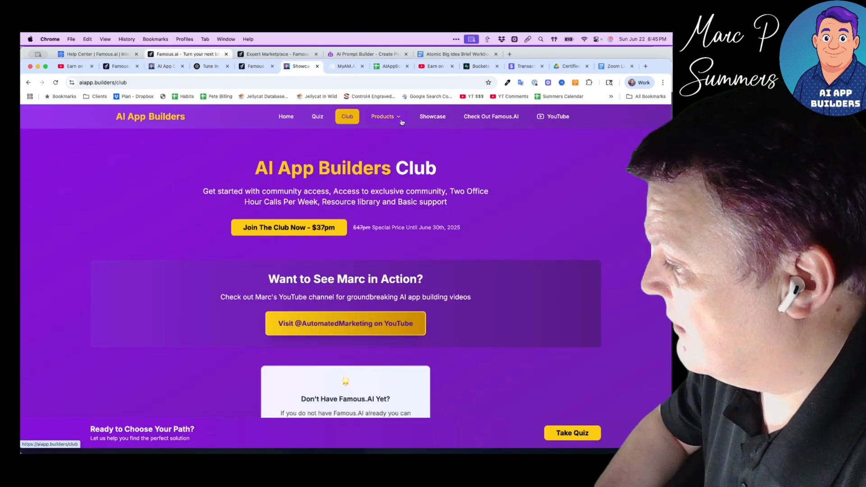
left_click(429, 117)
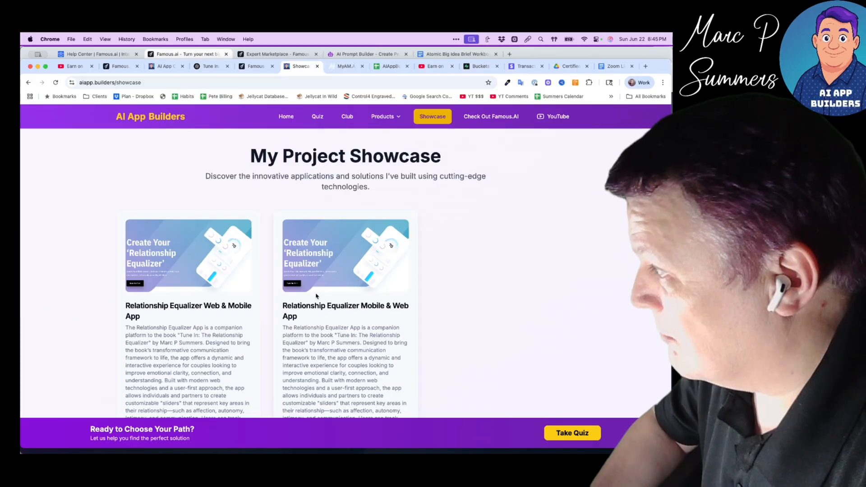
scroll(316, 296, "down", 3)
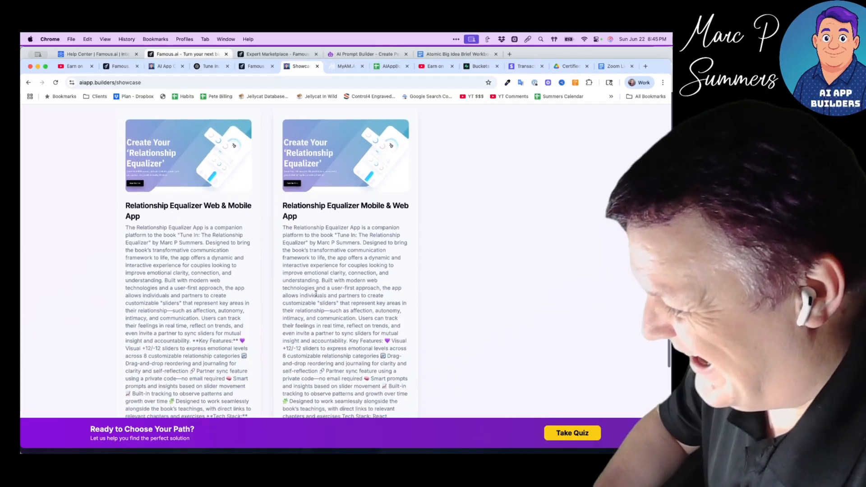
scroll(316, 293, "down", 5)
scroll(316, 293, "up", 7)
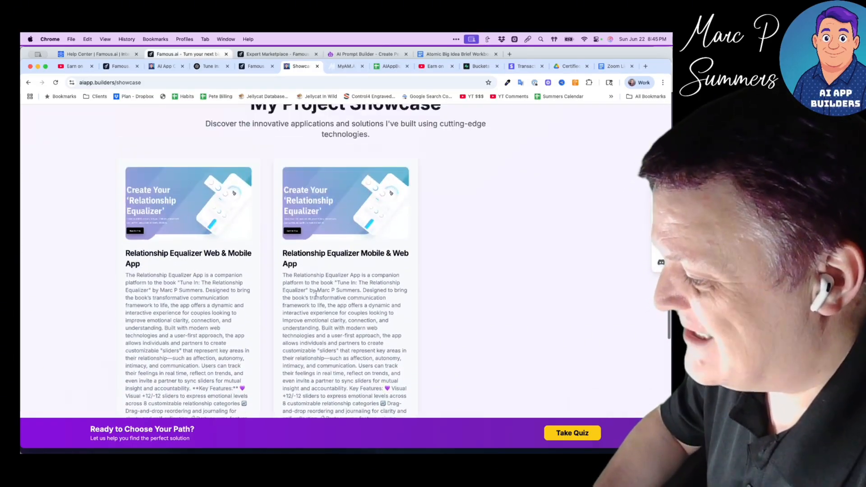
scroll(316, 293, "up", 1)
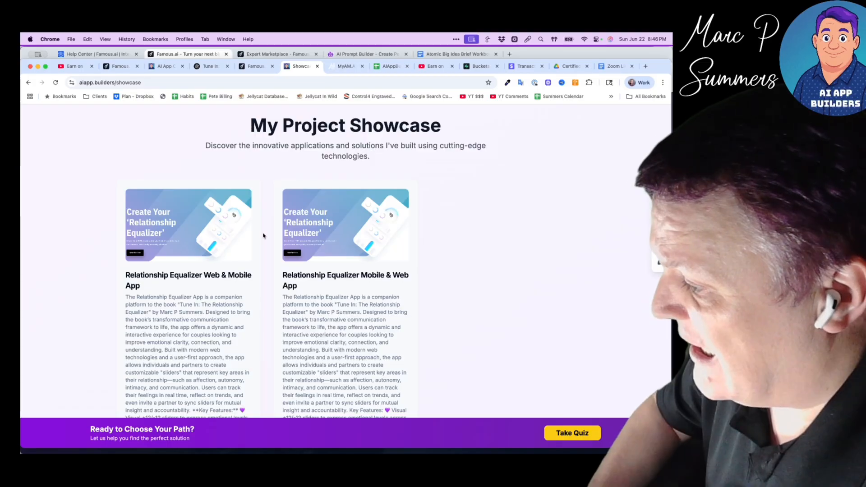
In the Famous.ai coaching-expert-apps project, attach "logo with avatar.png" from the AI App Builders folder to the chat prompt.
left_click(256, 66)
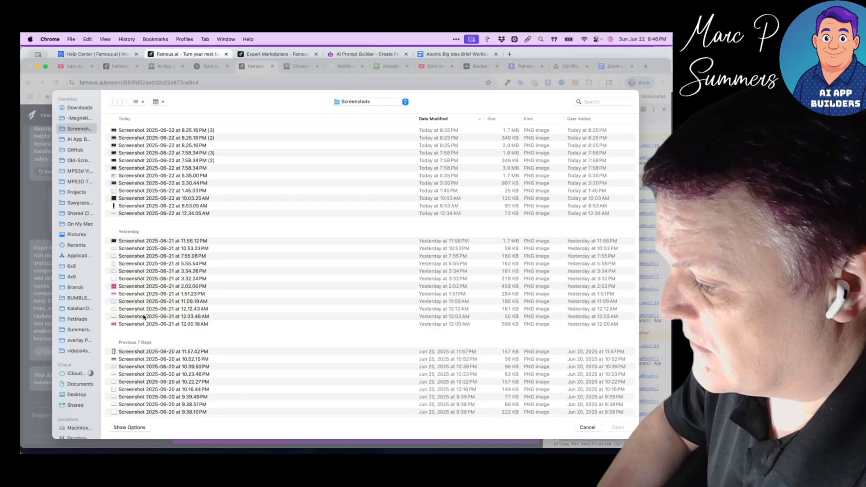
left_click(73, 139)
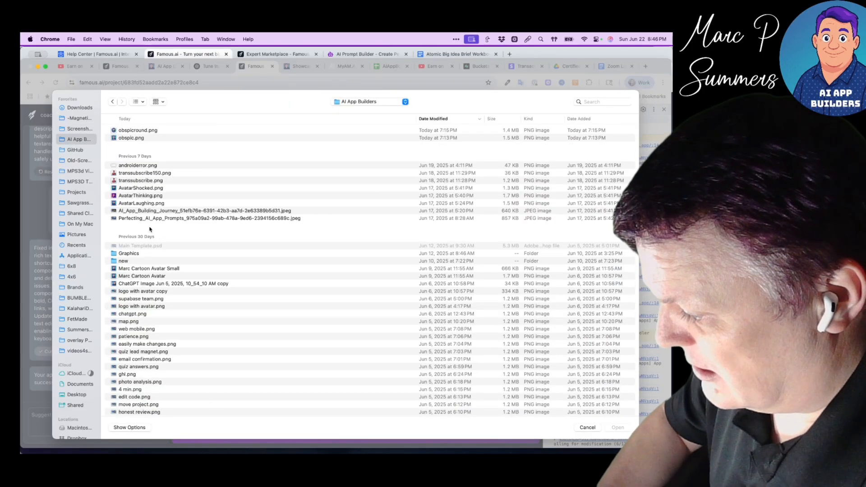
left_click(155, 306)
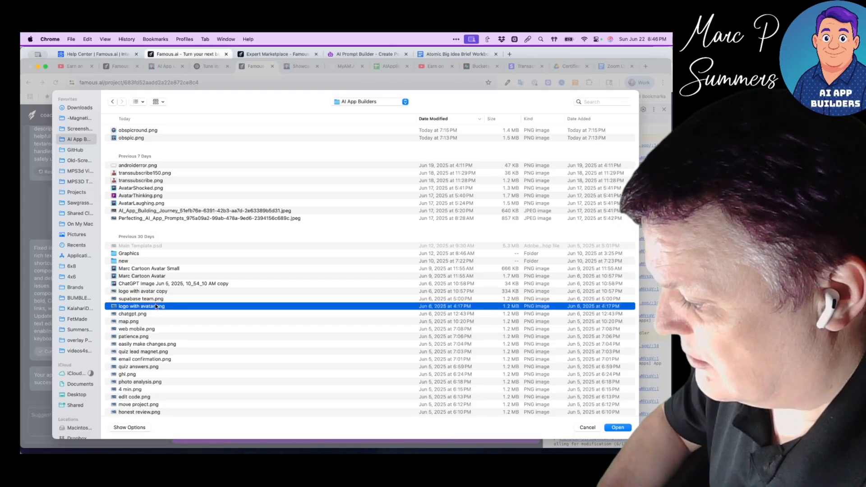
double_click(156, 306)
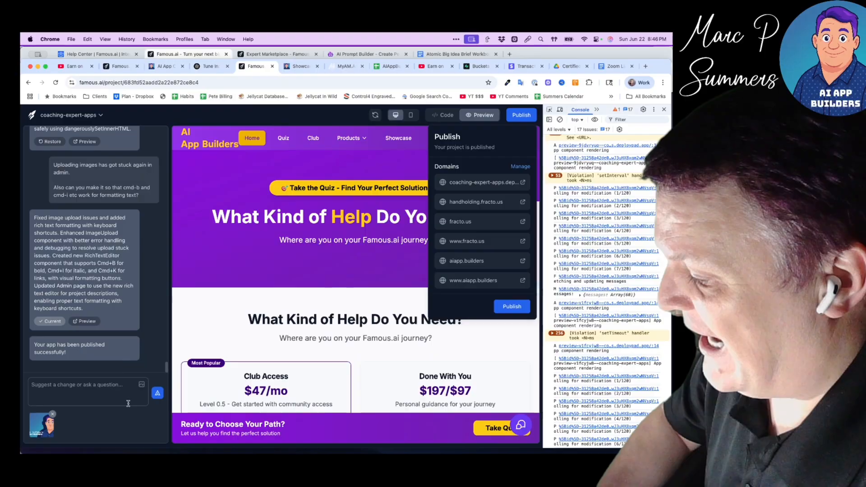
Send the AI builder the prompt "Please add this logo to the top header bar." with the attached image.
left_click(86, 391)
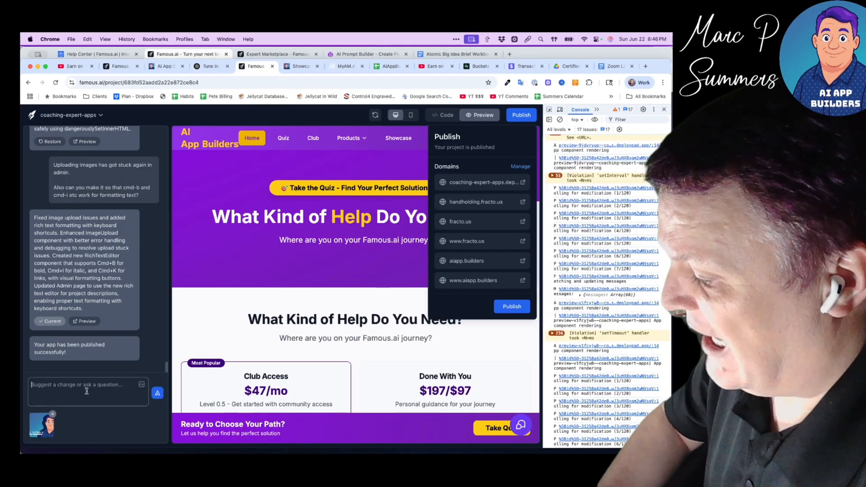
type("Ple")
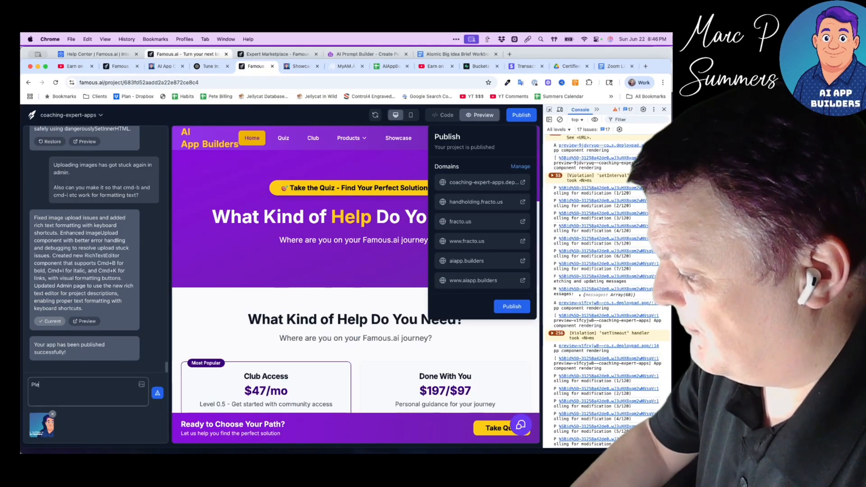
type("ase a")
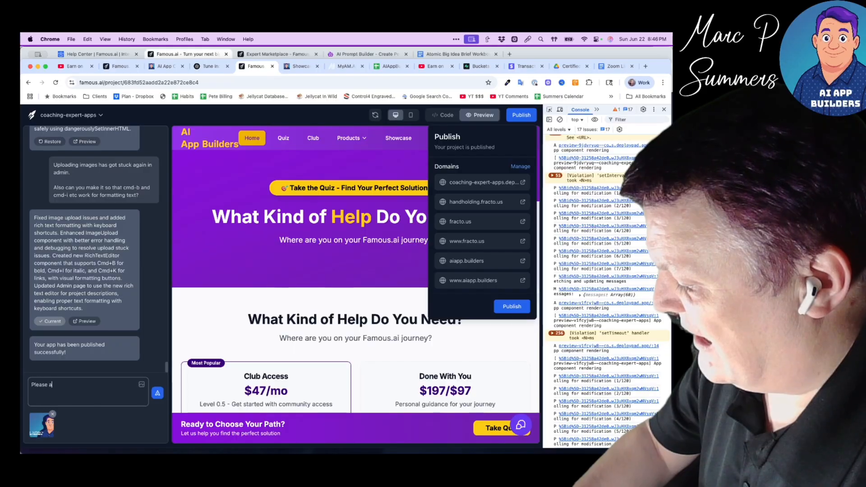
type("dd this l")
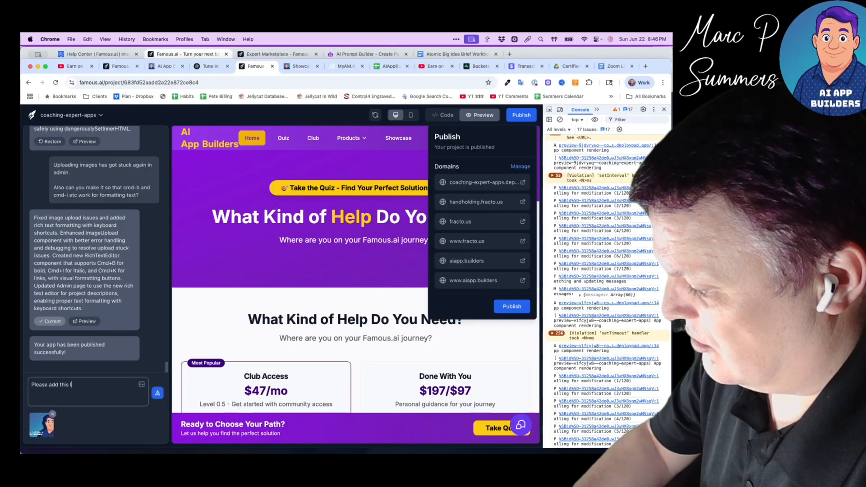
type("ogo")
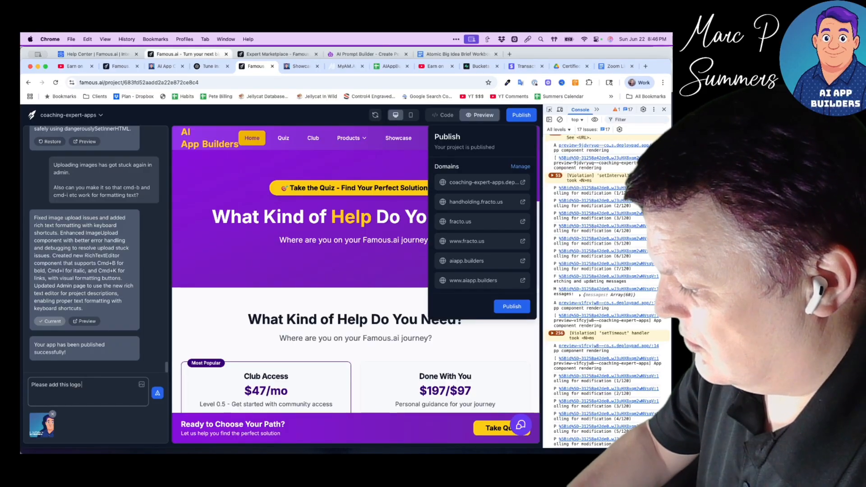
type(" to the top ")
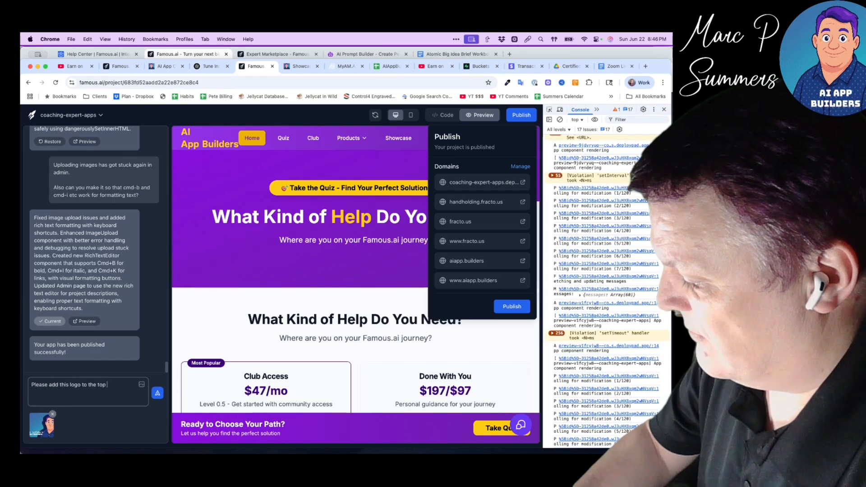
type("header bar.")
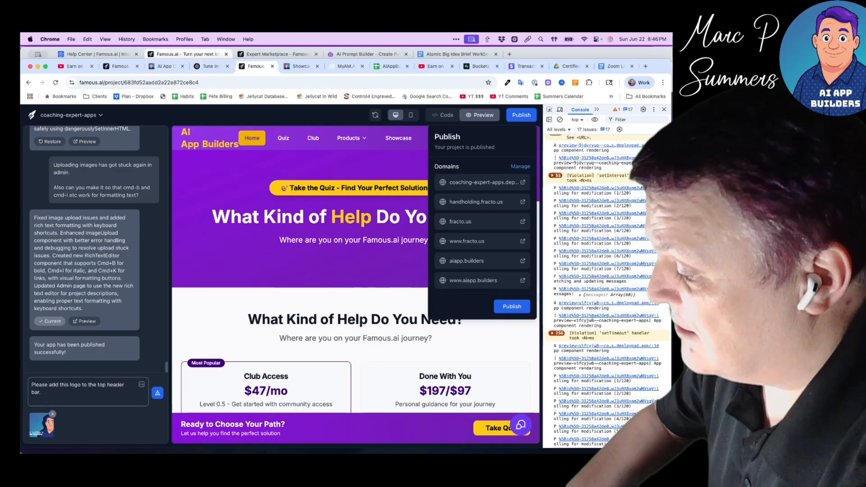
key("Return")
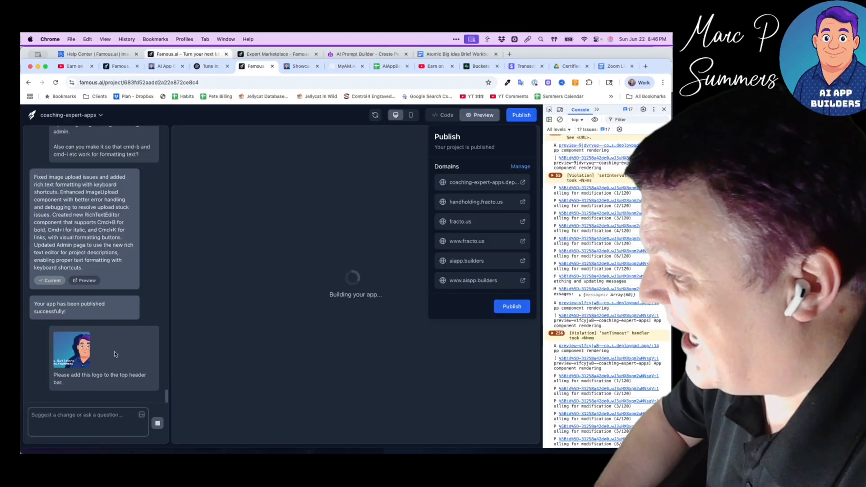
In Supabase's coaching-expert-apps project, open the table editor and review the records in the users and projects tables.
left_click(479, 67)
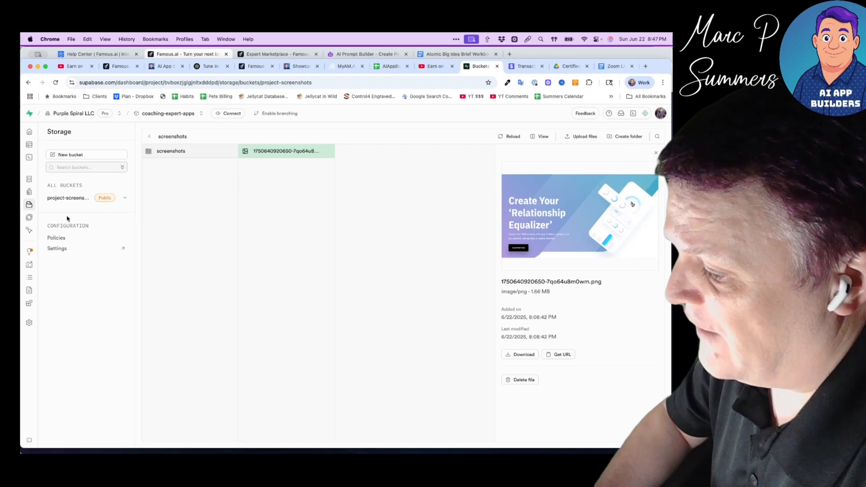
mouse_move(29, 199)
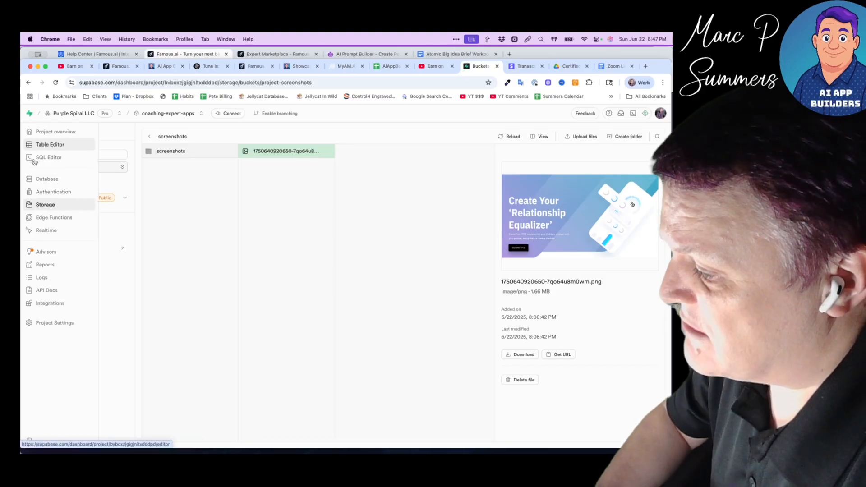
left_click(39, 143)
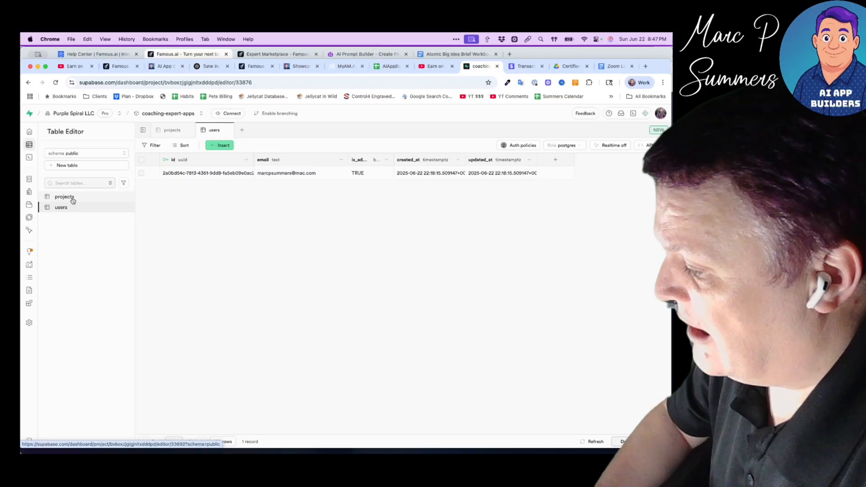
left_click(71, 198)
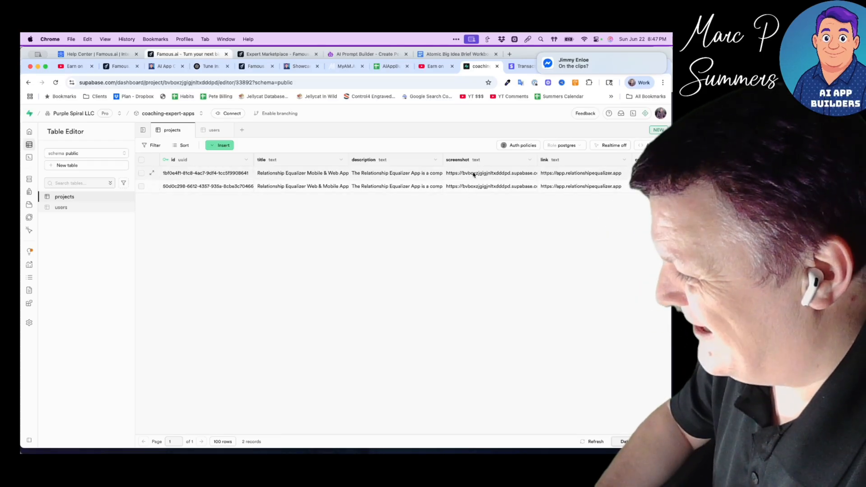
Turn on the Mac's Do Not Disturb focus for 1 hour.
left_click(596, 39)
left_click(609, 79)
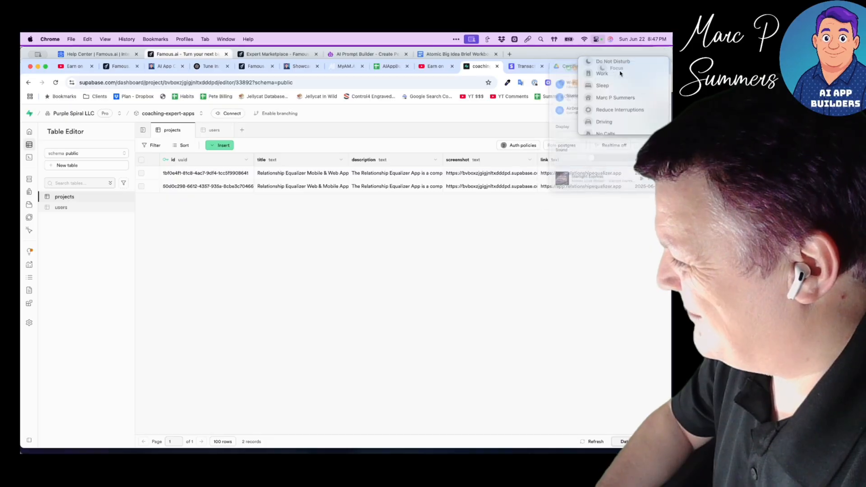
left_click(600, 75)
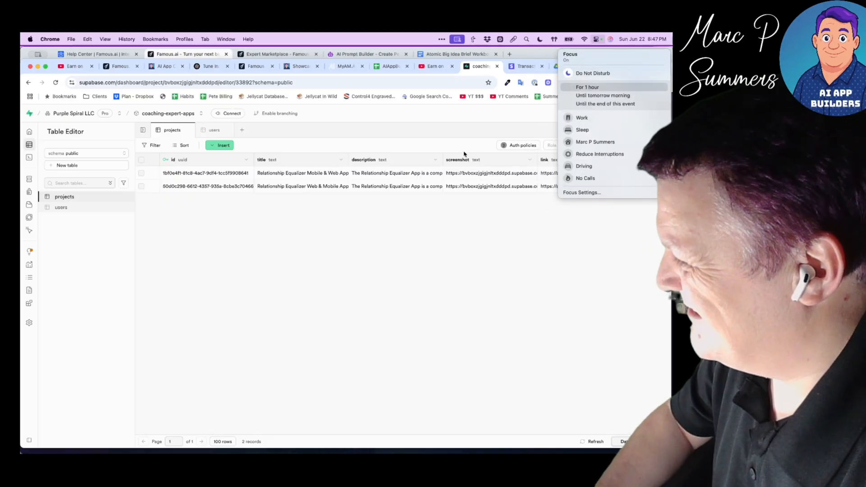
left_click(588, 87)
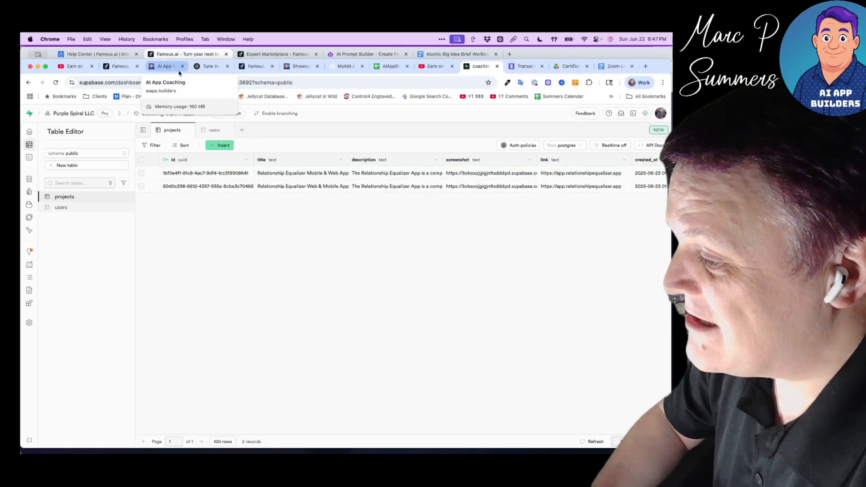
Check the header logo in the Famous.ai preview, and open the screenshots folder of Supabase's project-screenshots storage bucket.
left_click(255, 68)
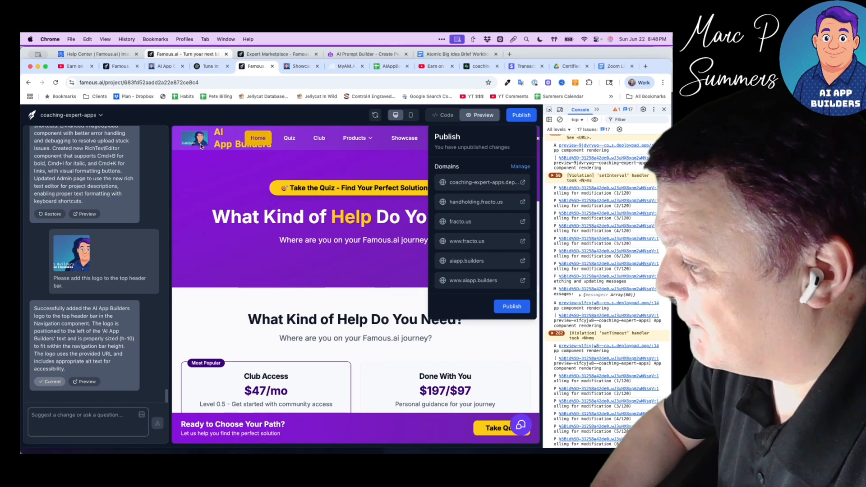
left_click(479, 69)
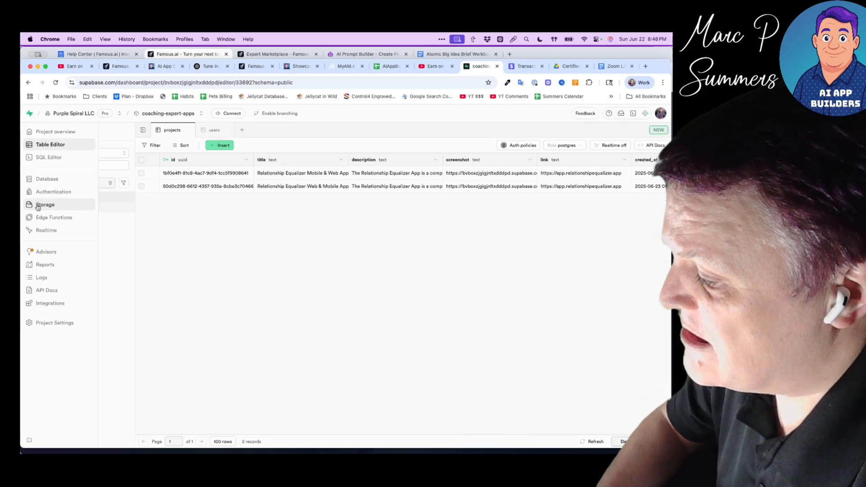
left_click(41, 204)
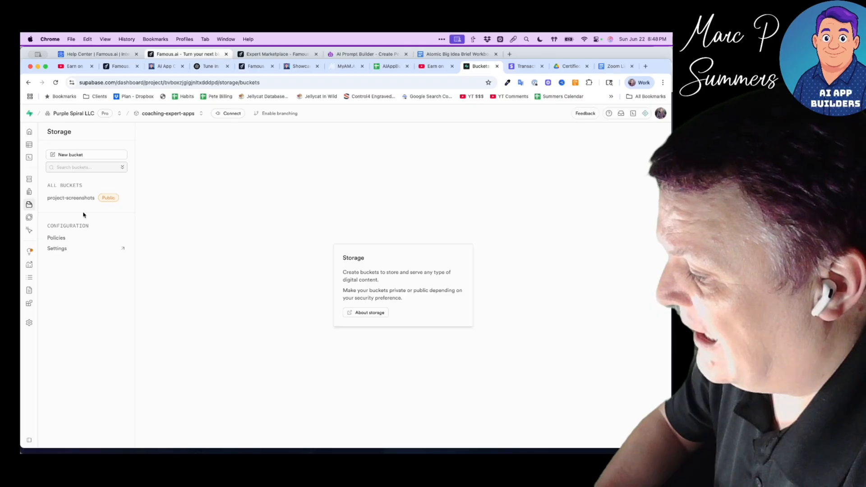
left_click(73, 199)
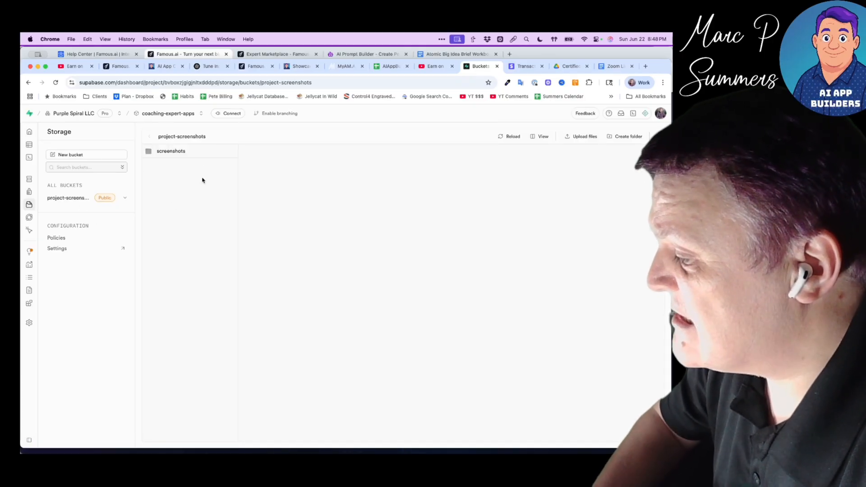
left_click(172, 152)
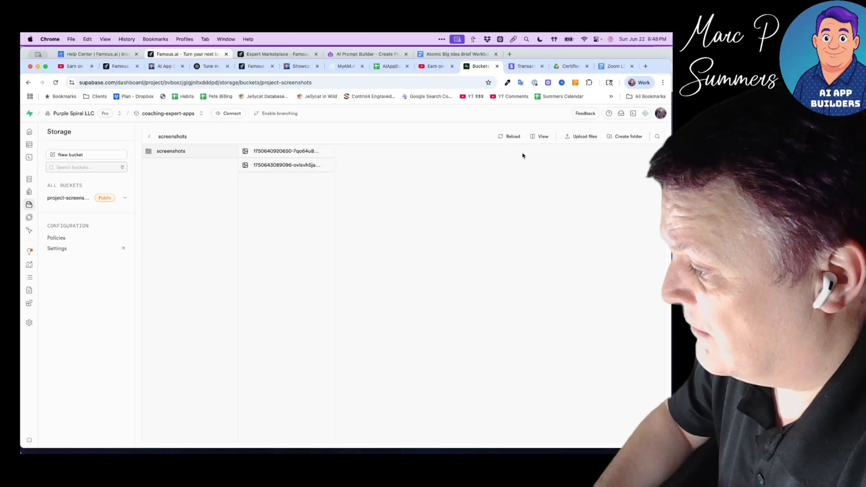
Upload "Screenshot 2025-06-22 at 8.25.16 PM (3)" from the Mac's Dock to the screenshots folder and copy the file's URL.
left_click(579, 137)
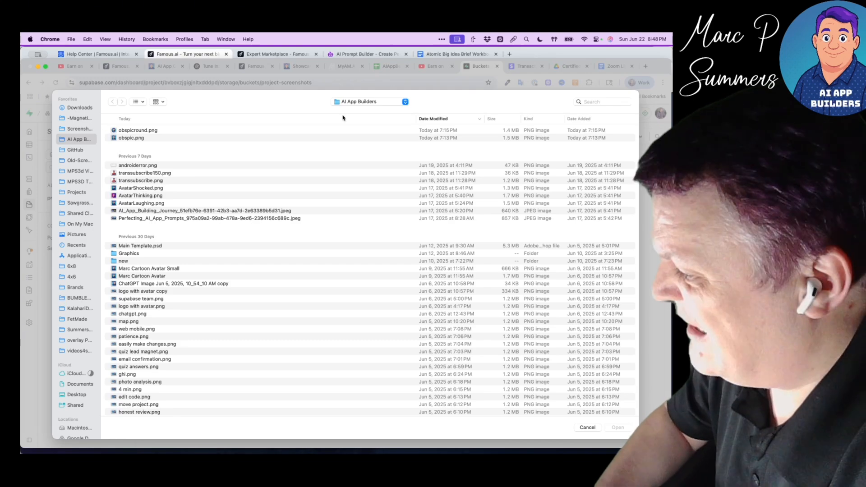
left_click(586, 428)
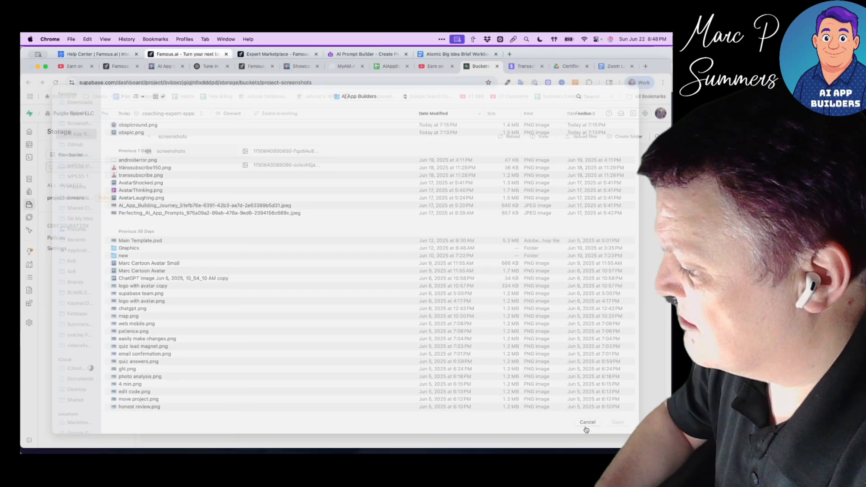
left_click(620, 443)
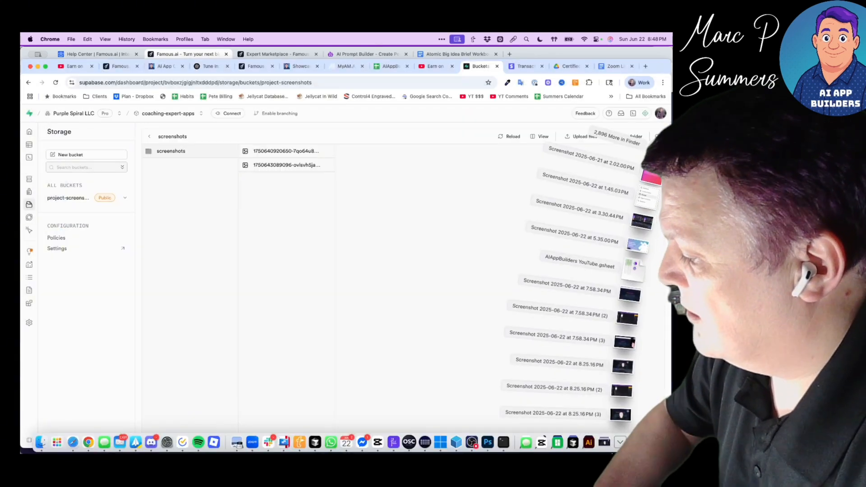
left_click(605, 443)
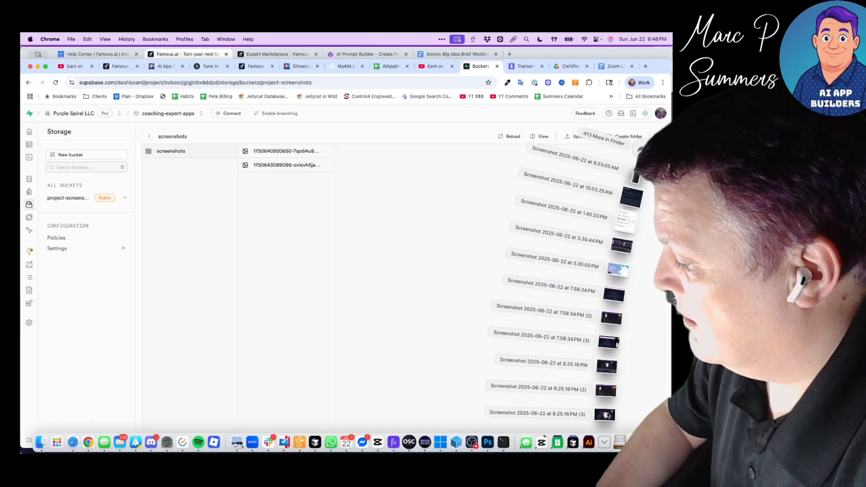
left_click_drag(426, 358, 348, 294)
left_click_drag(327, 254, 294, 236)
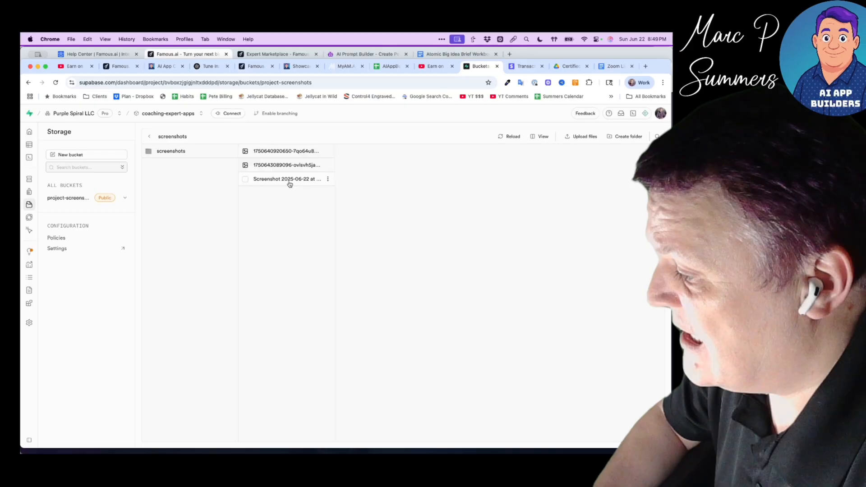
left_click(328, 180)
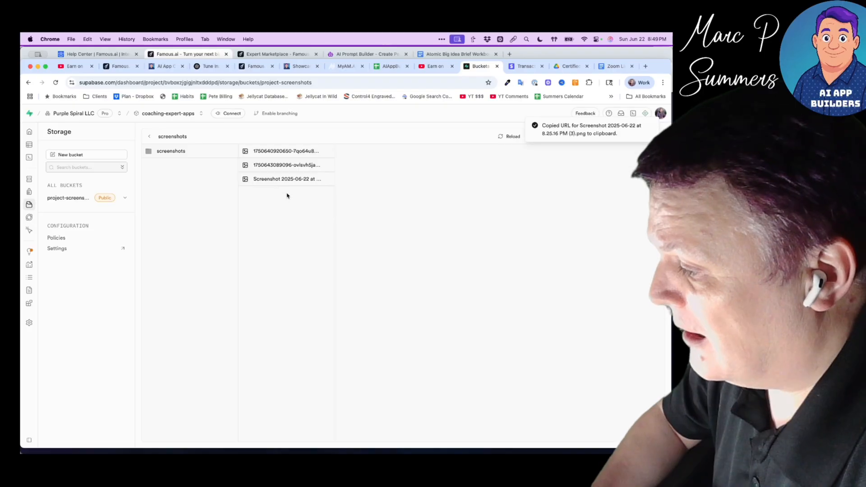
In the Famous.ai coaching-expert-apps chat, write the prompt "please this this img url" followed by the copied screenshot URL and "for the profile".
left_click(260, 67)
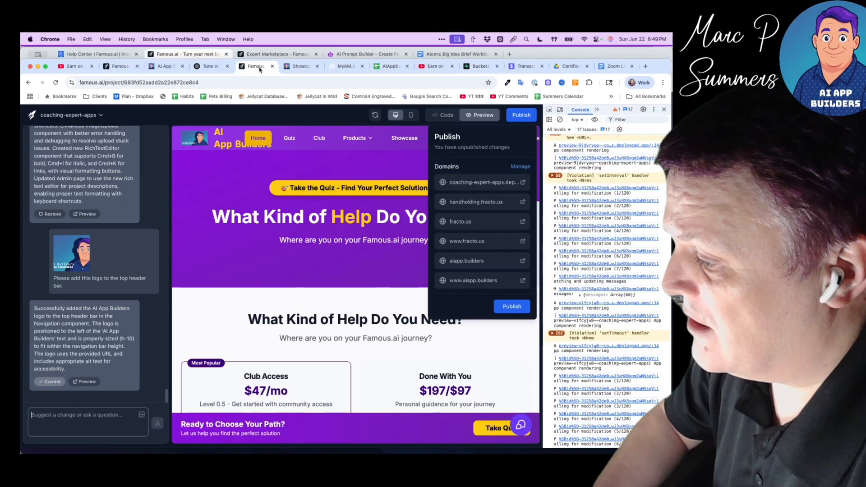
left_click(76, 419)
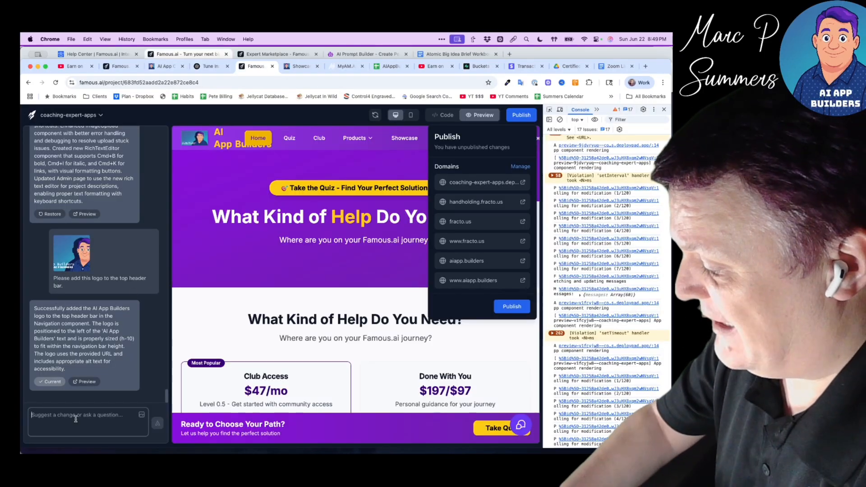
type("please")
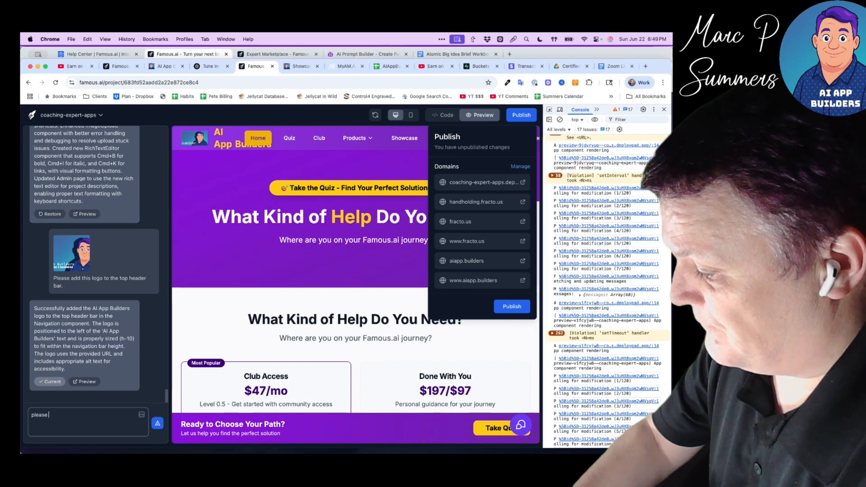
type(" this this")
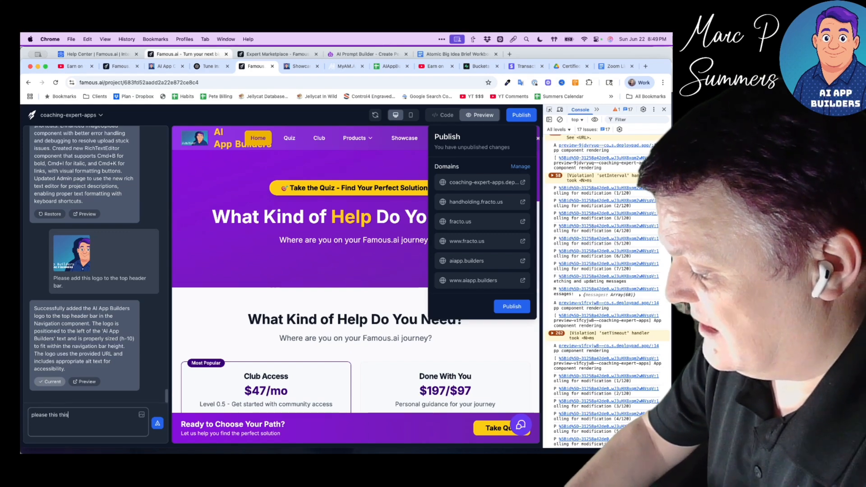
type(" img u")
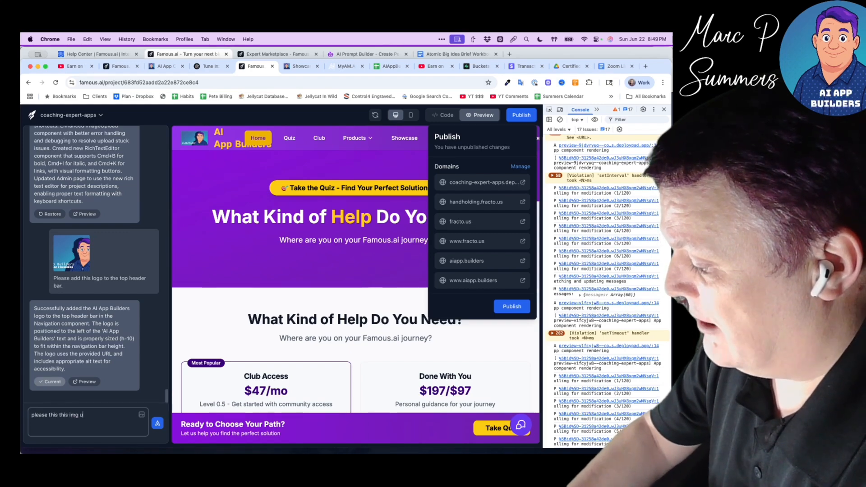
type("rl")
key("super+v")
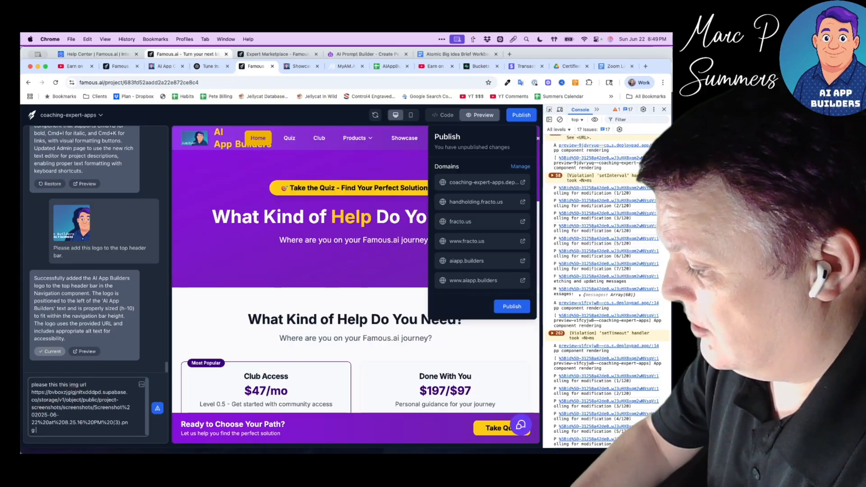
type("for")
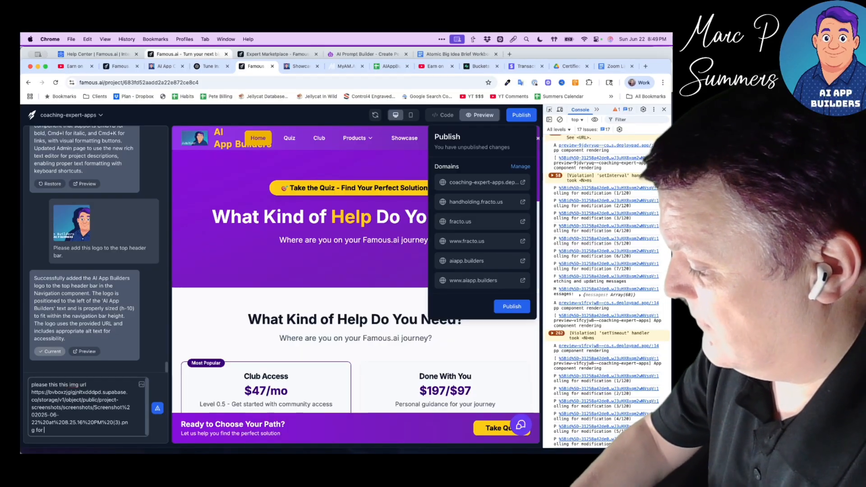
type(" the prof")
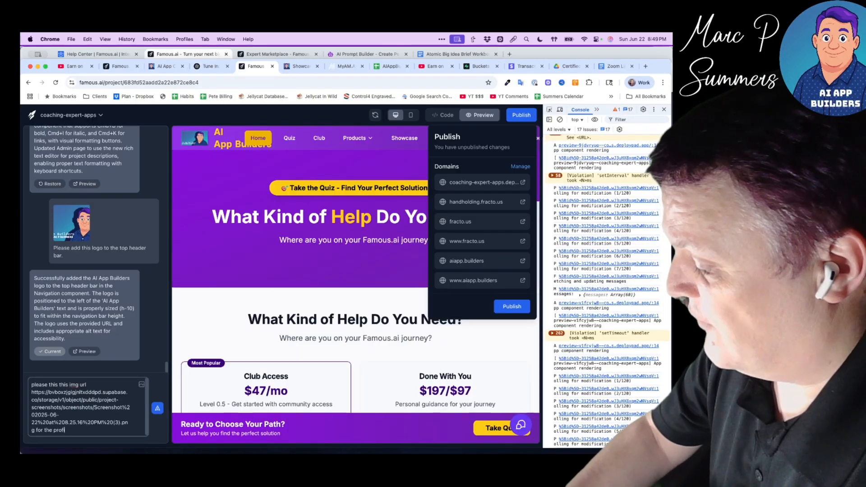
type("ile")
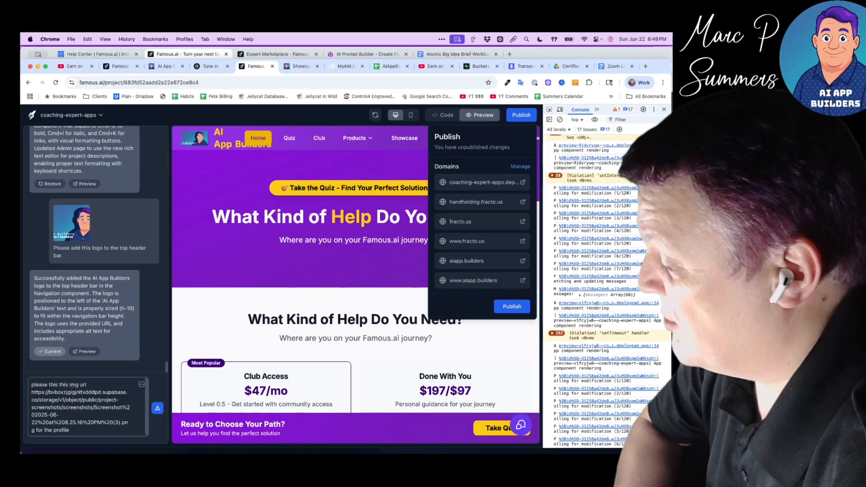